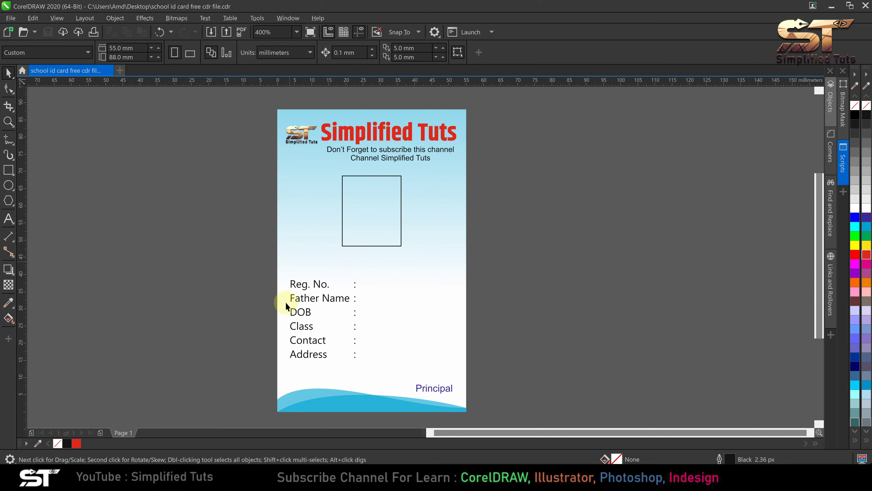
- Check the width and height of the card background
click(342, 119)
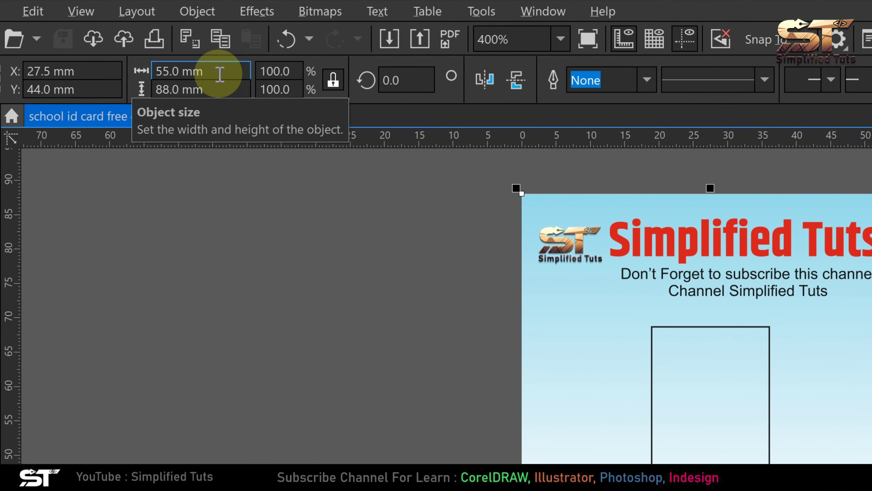
click(221, 89)
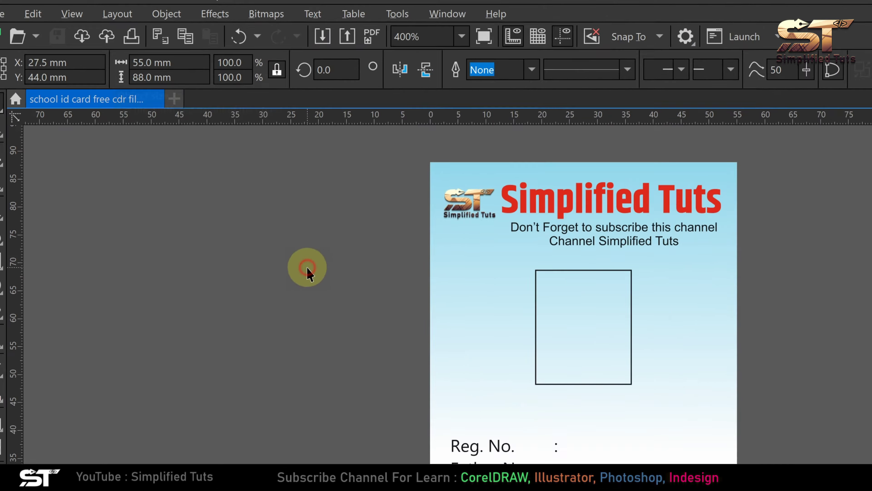
click(422, 291)
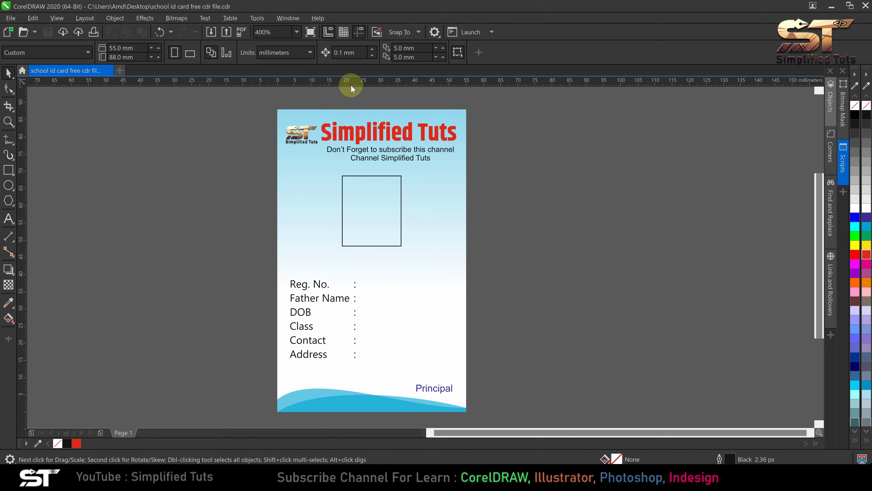
click(256, 18)
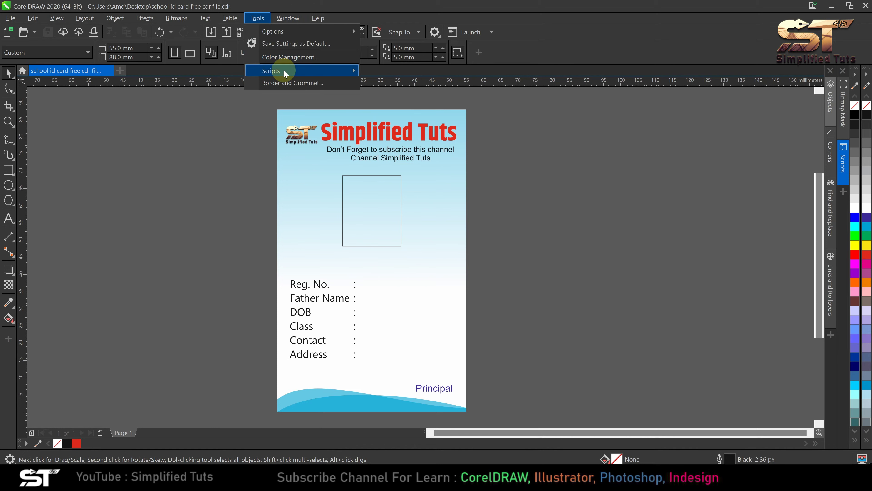
mouse_move(284, 70)
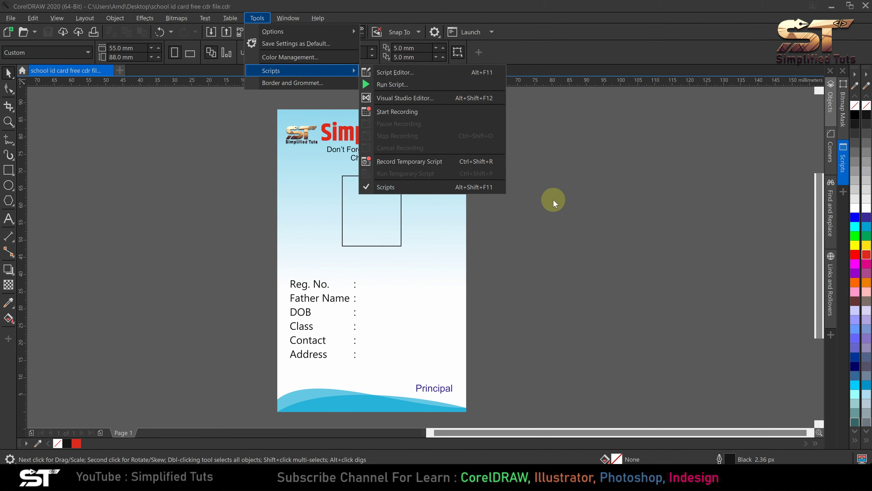
click(756, 178)
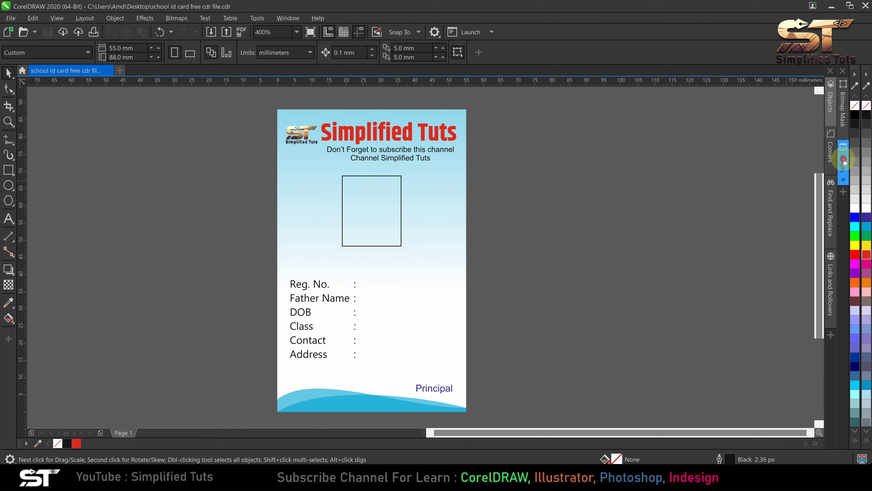
- Load the macro file "ID Card Maker v r 1.1.gms" from the Desktop into the Scripts docker
click(843, 158)
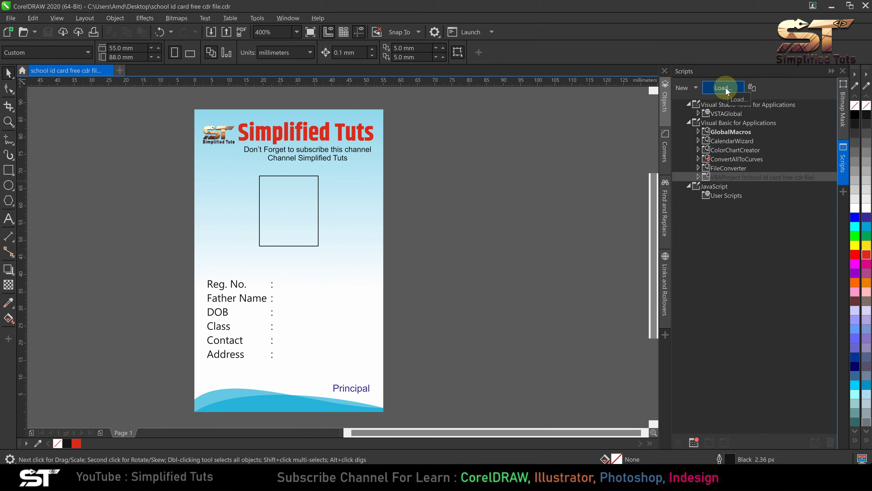
click(726, 87)
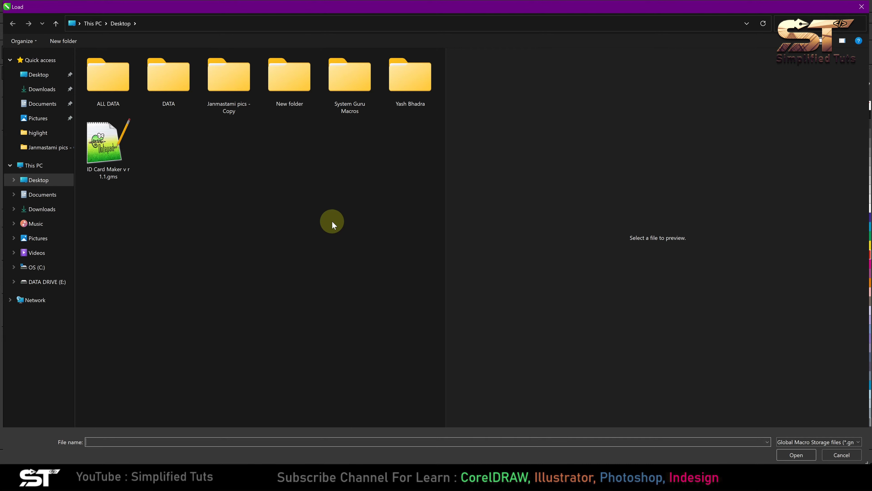
click(97, 174)
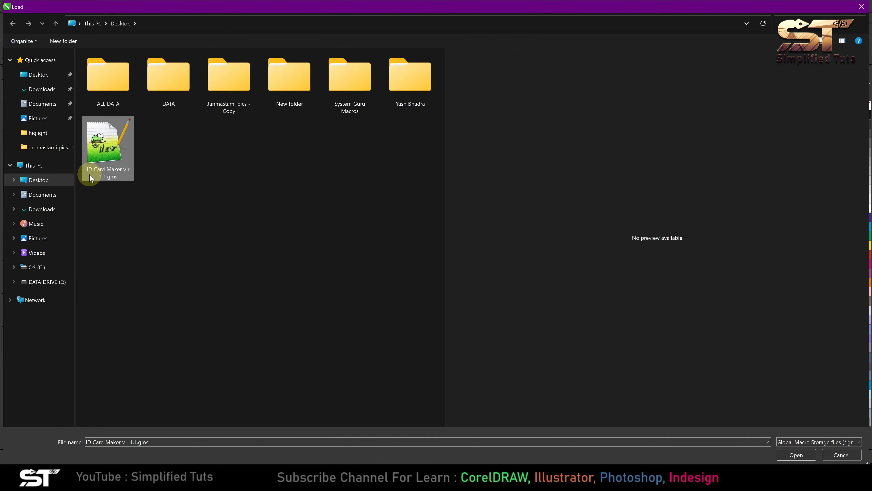
click(121, 143)
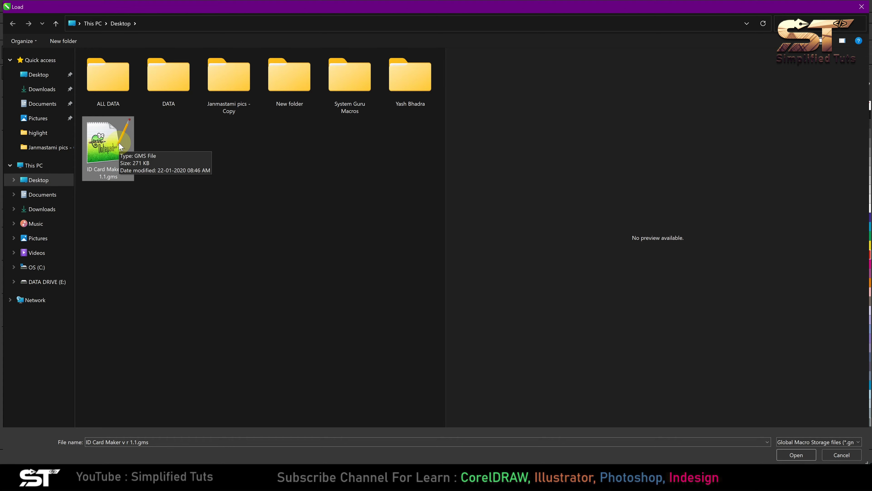
click(805, 456)
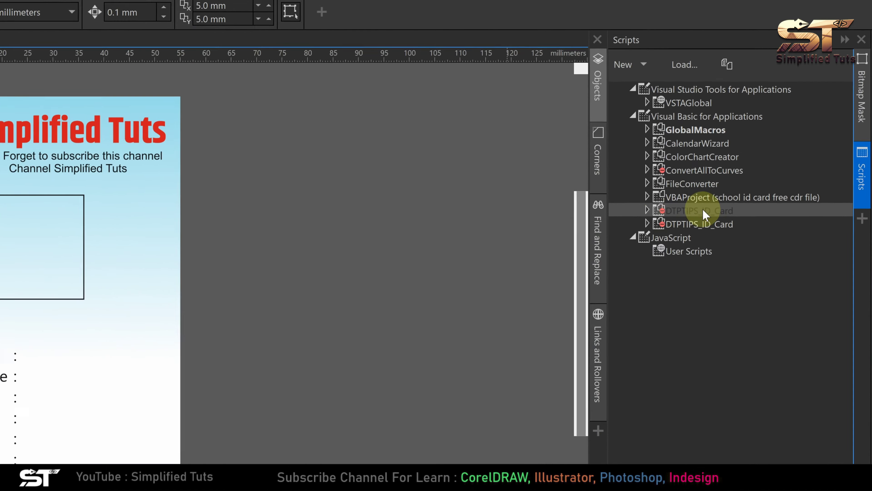
- Run the Card_Maker macro from the IDCardMaker module of the DTPTIPS_ID_Card project
click(598, 236)
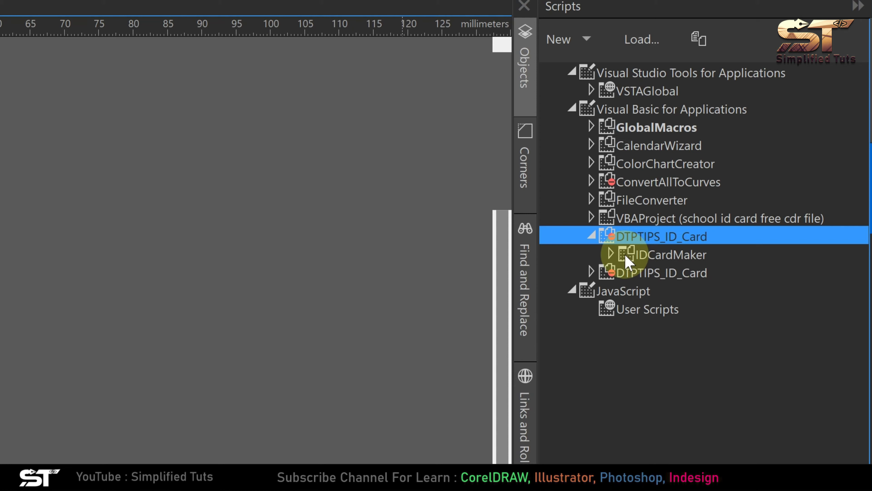
click(610, 256)
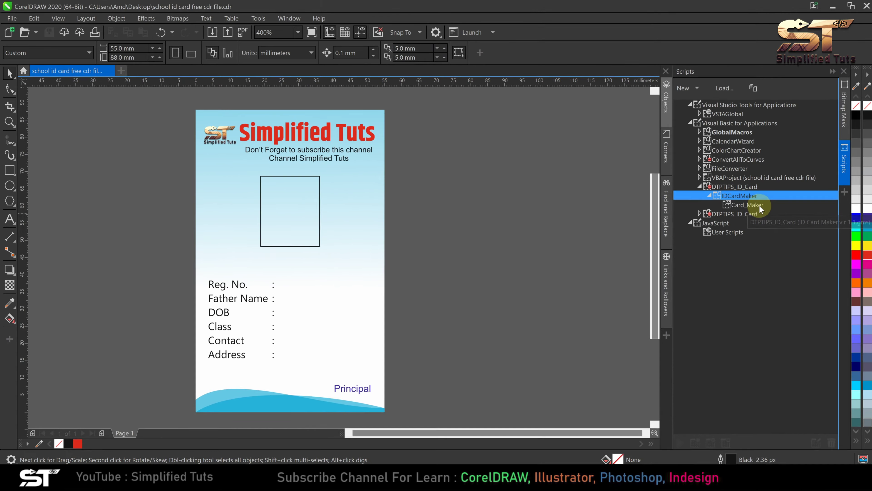
click(759, 205)
double_click(755, 204)
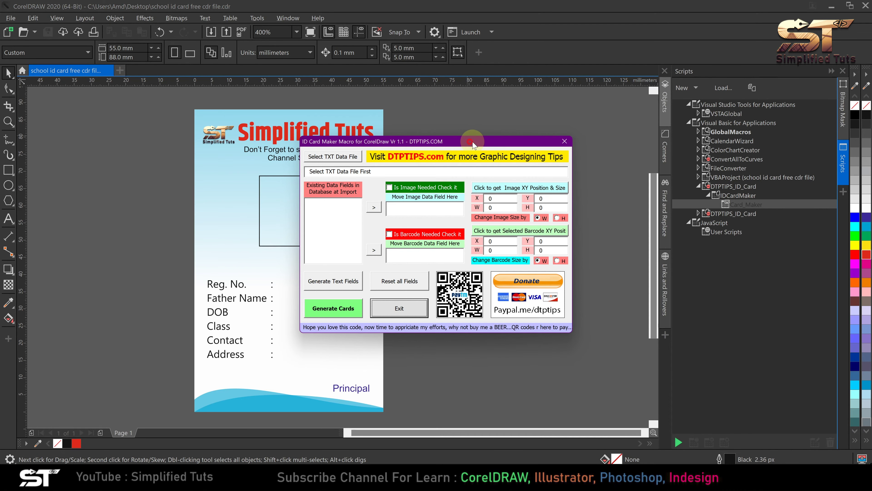
- Collapse the Scripts docker and move the ID Card Maker dialog clear of the card design
drag(470, 143, 521, 131)
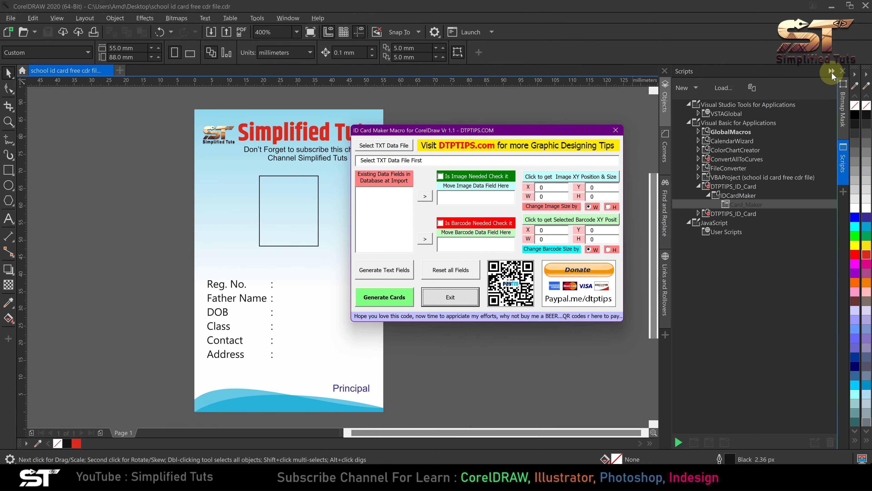
click(831, 71)
drag(523, 135, 681, 147)
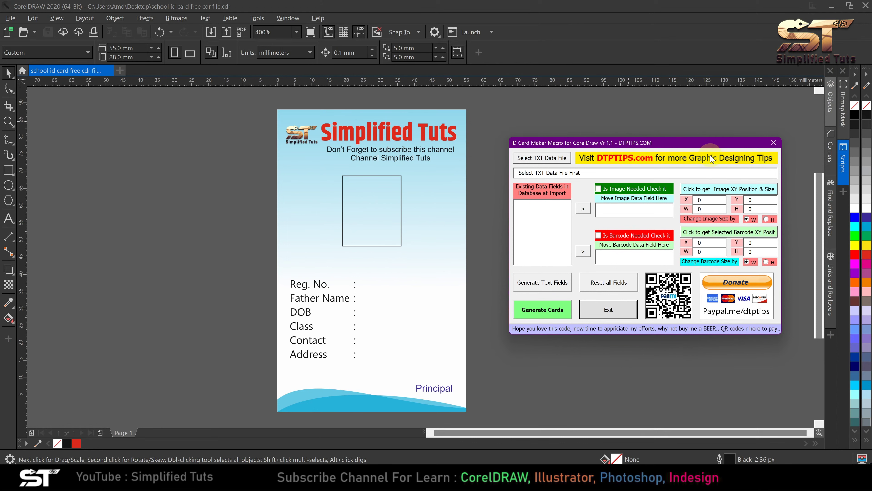
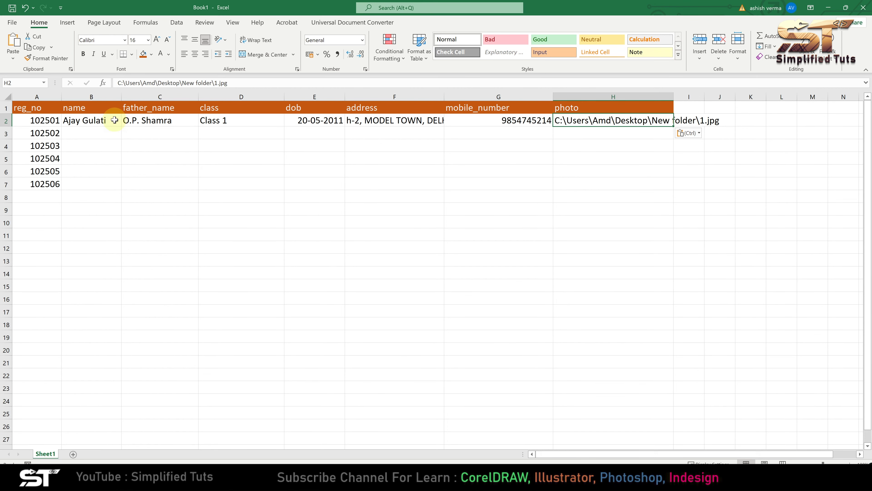
- In the Excel student sheet, paste the copied details of the remaining students starting at cell B3
click(116, 128)
key(ctrl+v)
click(468, 248)
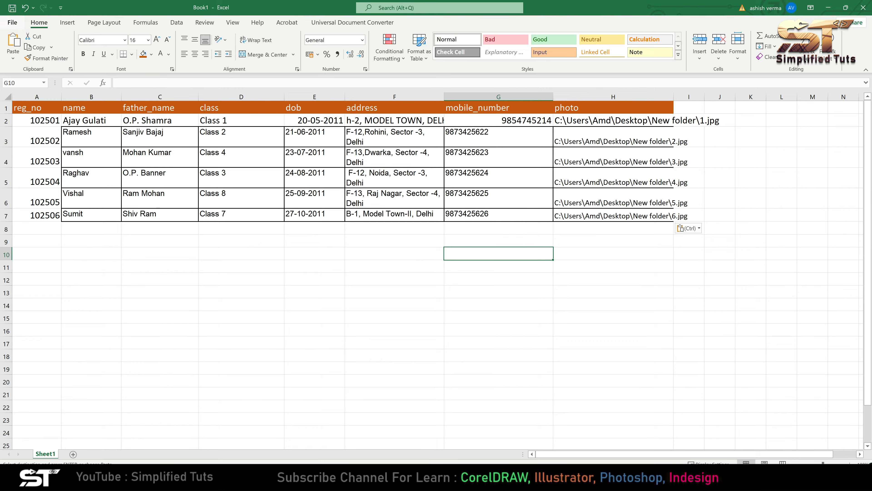
- Save the workbook to the Desktop as sTUDENT-DATA in Excel Workbook (*.xlsx) format
click(12, 22)
click(13, 26)
click(12, 8)
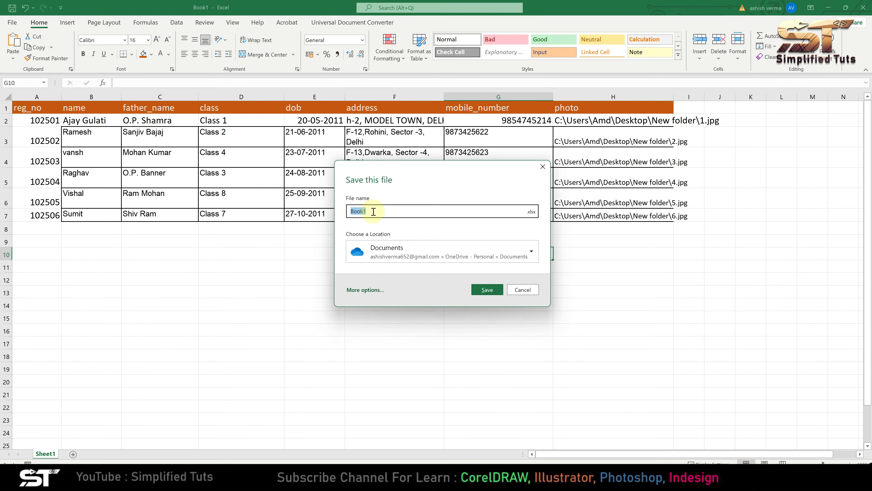
click(414, 245)
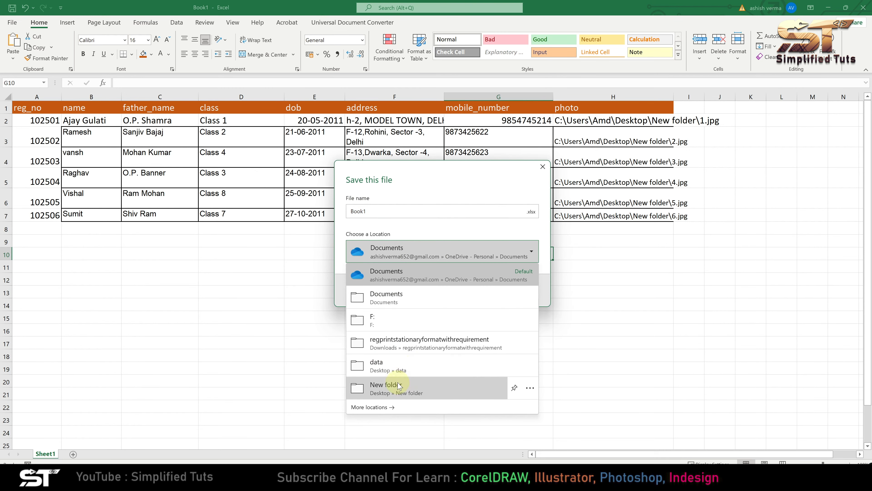
click(376, 407)
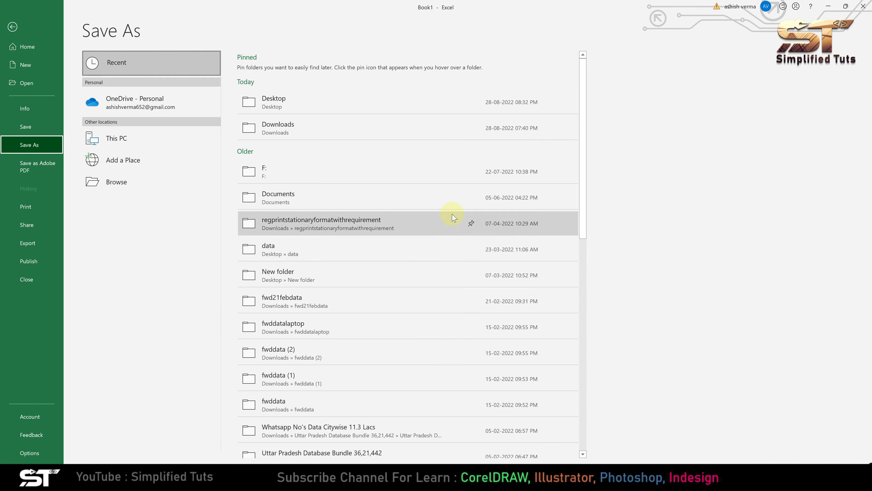
click(267, 91)
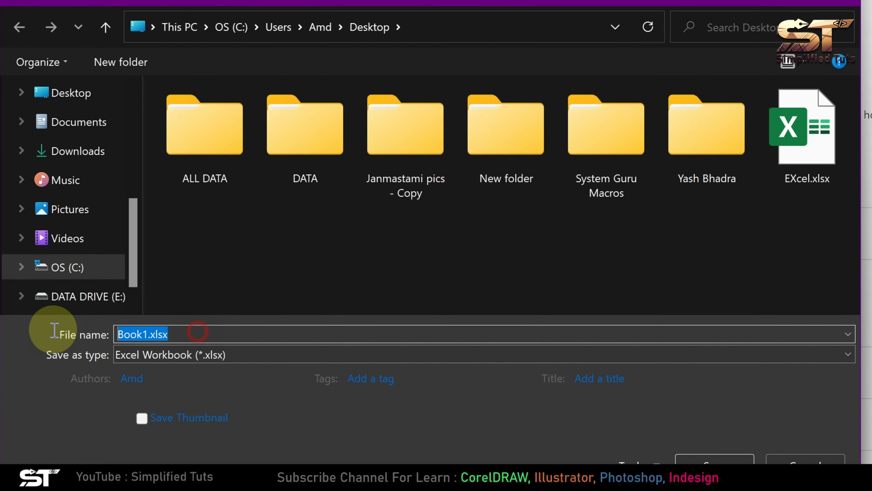
text(sTUDENT)
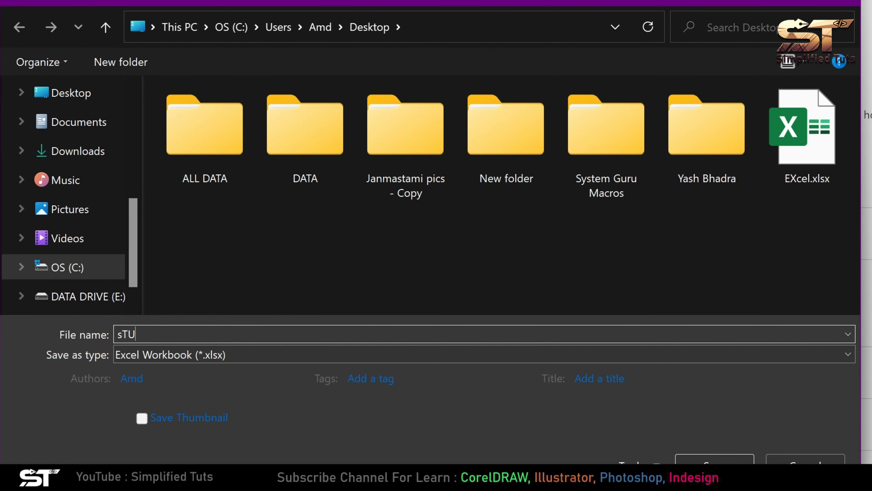
text(-DATA)
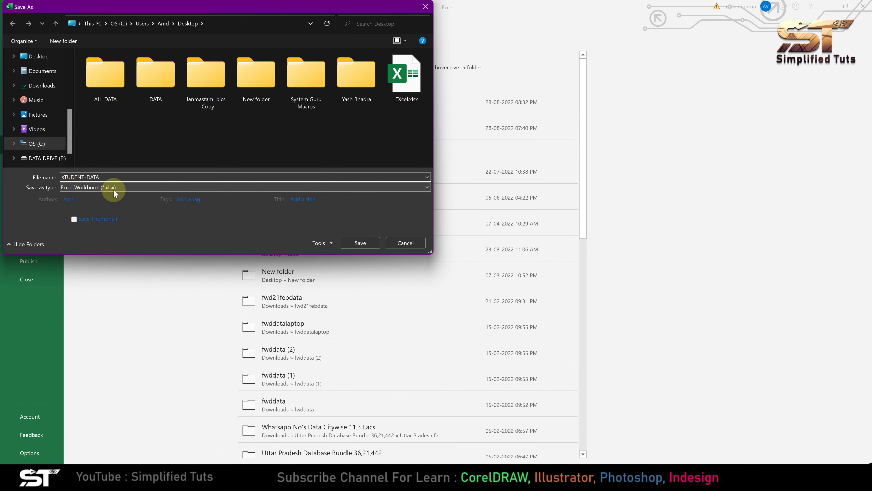
click(357, 242)
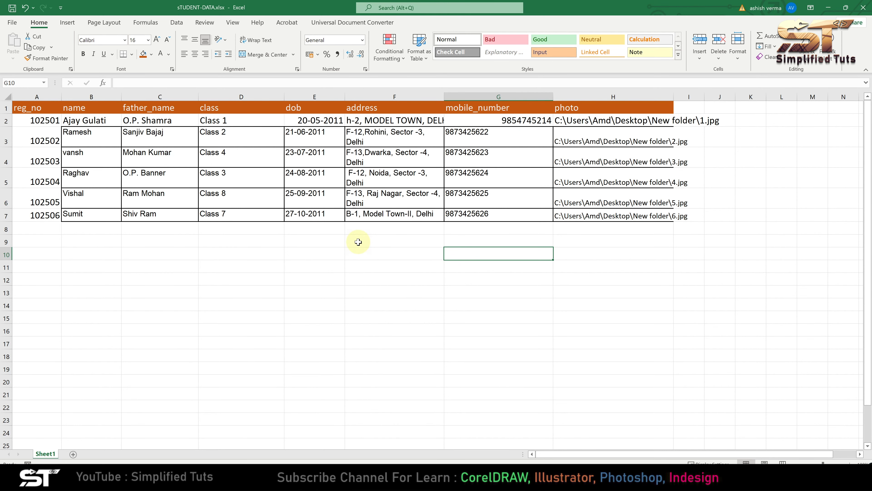
- Save a copy of the student data to the Desktop as sTUDENT-DATA.txt in Text (Tab delimited) format
click(11, 24)
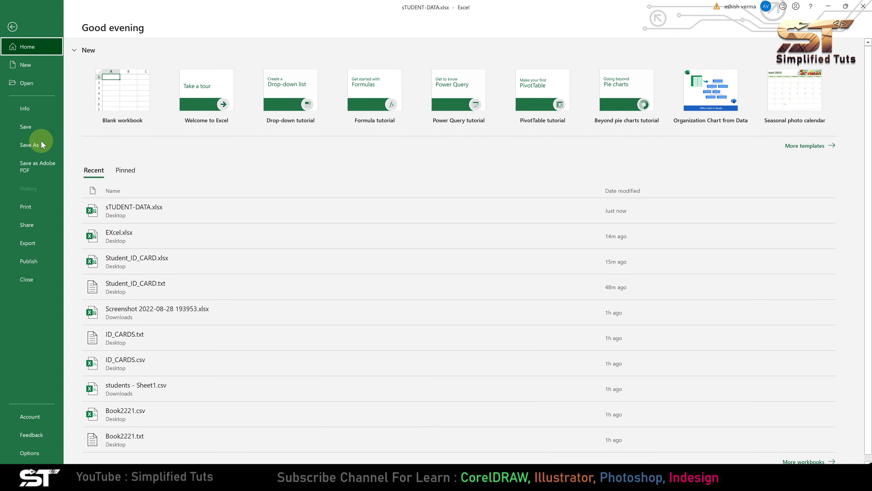
click(41, 141)
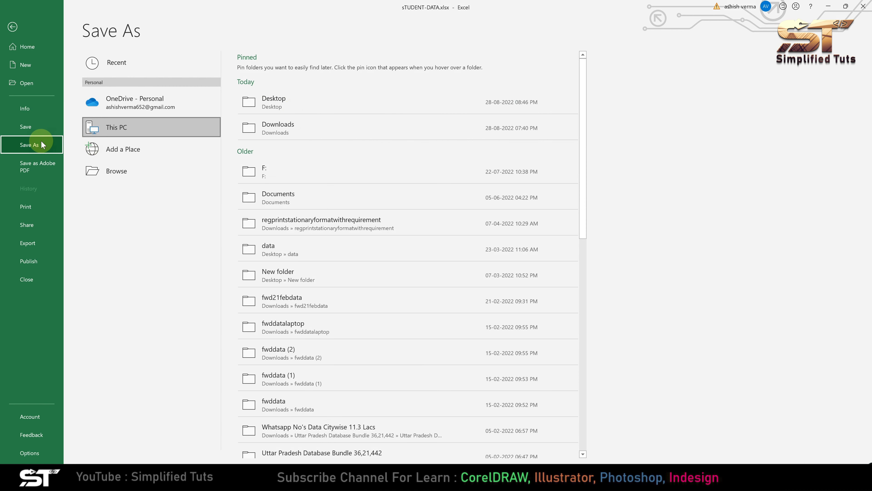
click(294, 100)
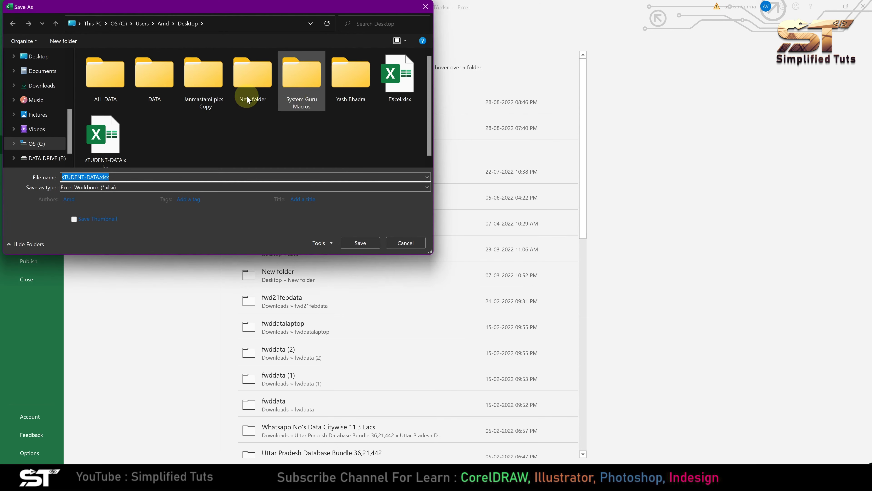
click(120, 188)
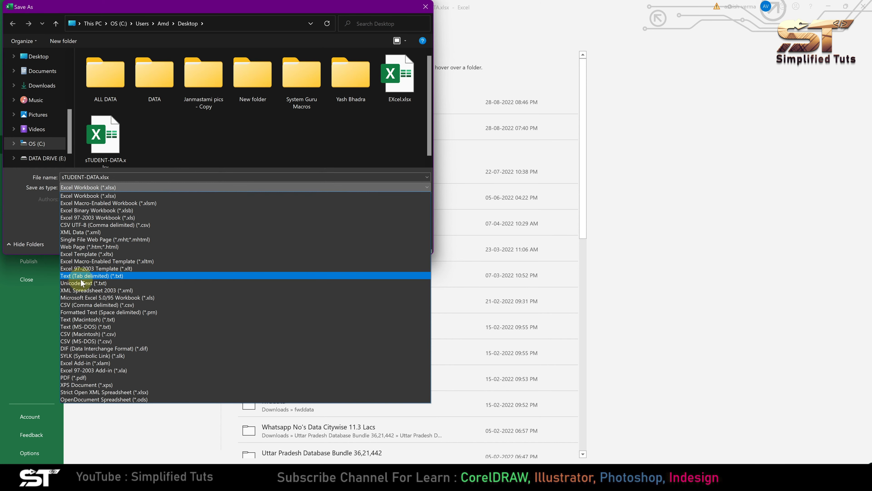
click(121, 276)
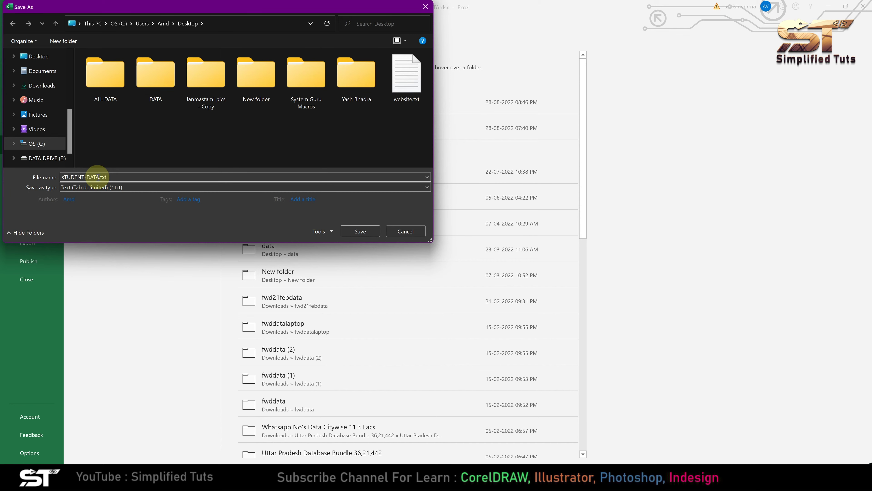
click(358, 229)
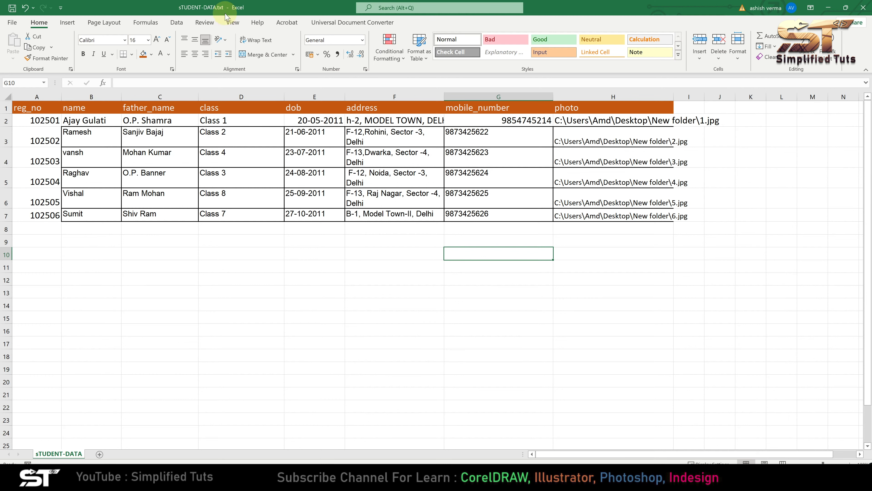
- Close the Excel workbook and minimise the photo folder window to return to the card design in CorelDRAW
click(865, 9)
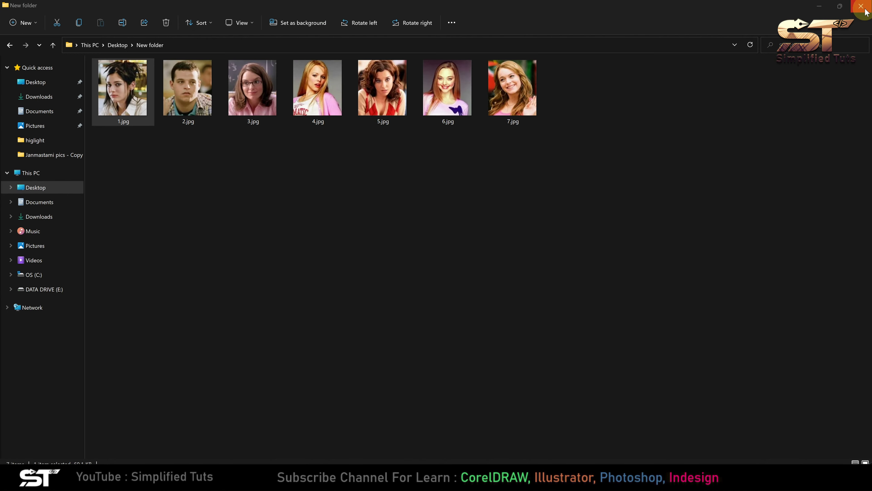
click(824, 6)
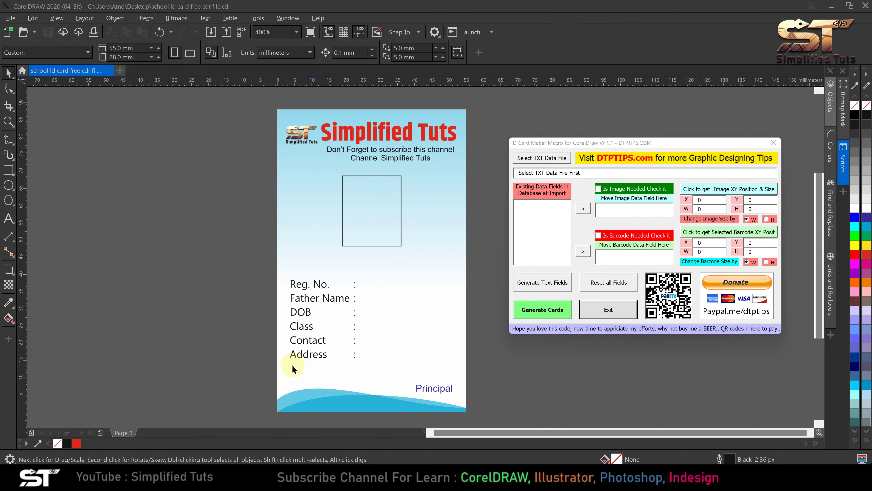
- Load sTUDENT-DATA.txt from the Desktop as the data file of the ID Card Maker macro
click(554, 144)
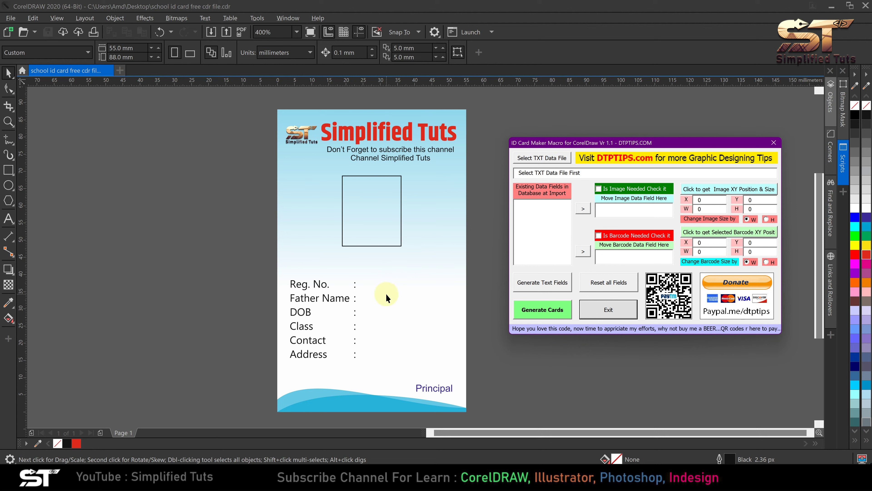
click(542, 158)
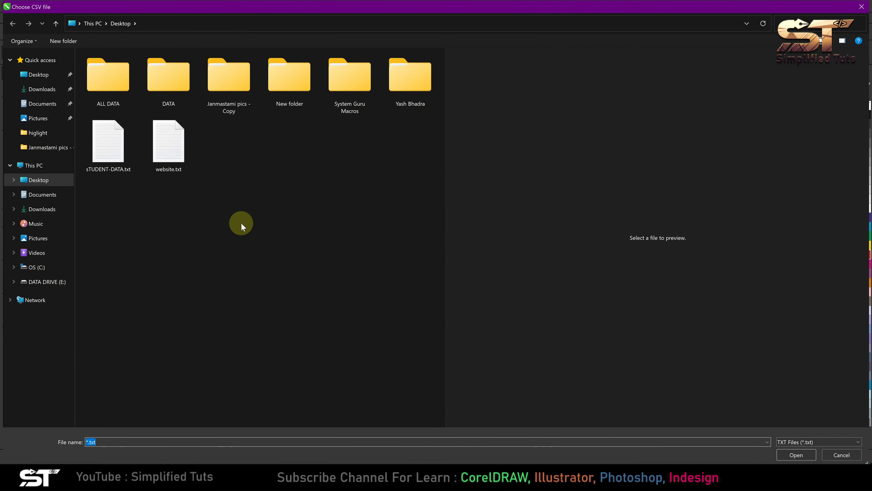
click(124, 171)
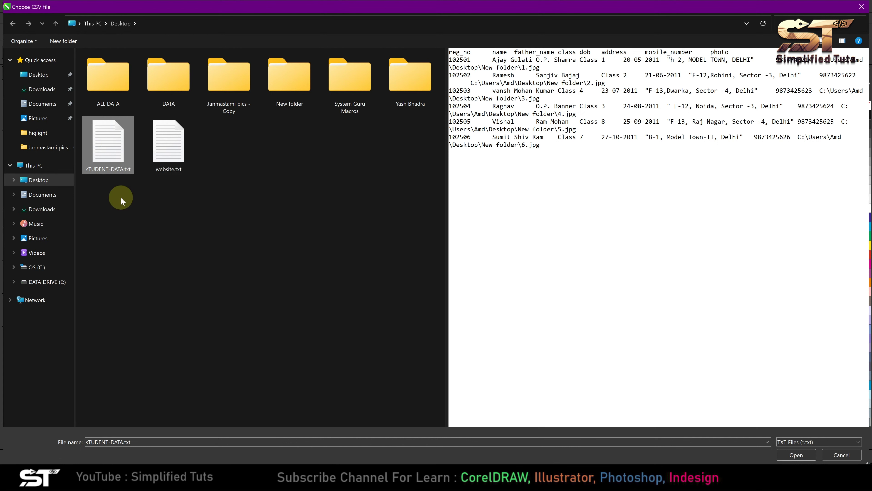
click(788, 455)
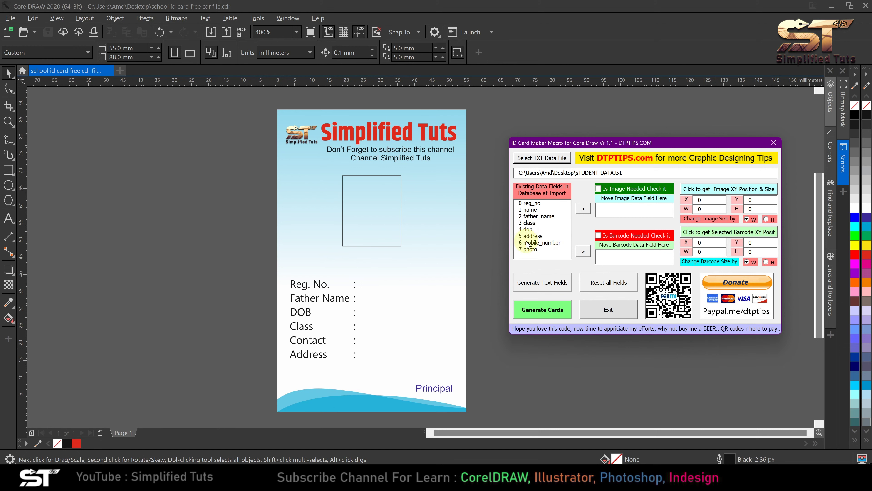
- Assign the photo field as the required image and capture its position and size from the empty photo frame on the card
click(532, 250)
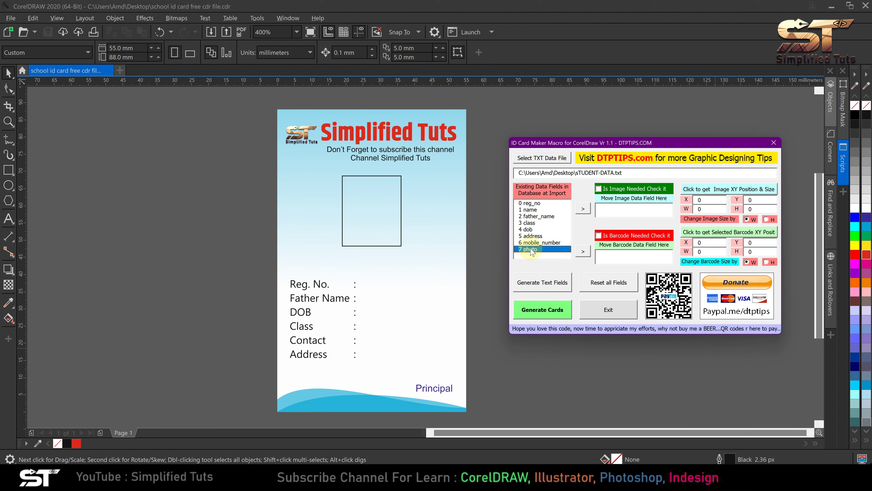
click(584, 211)
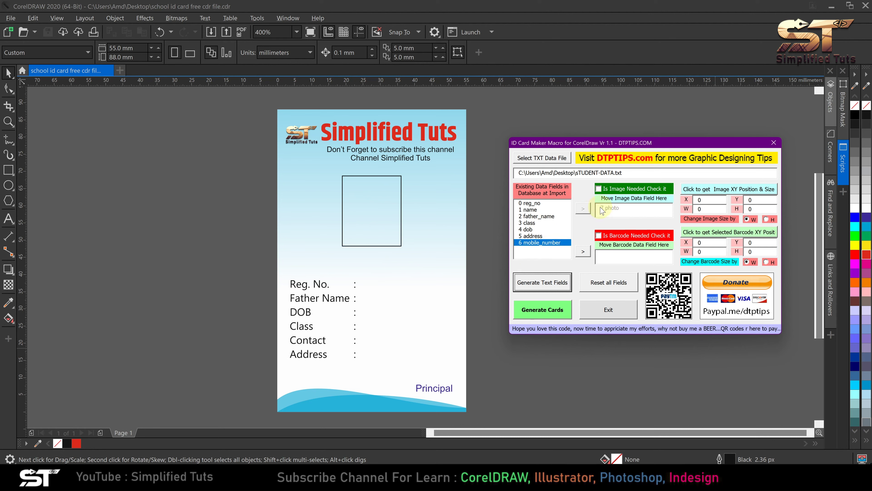
click(598, 189)
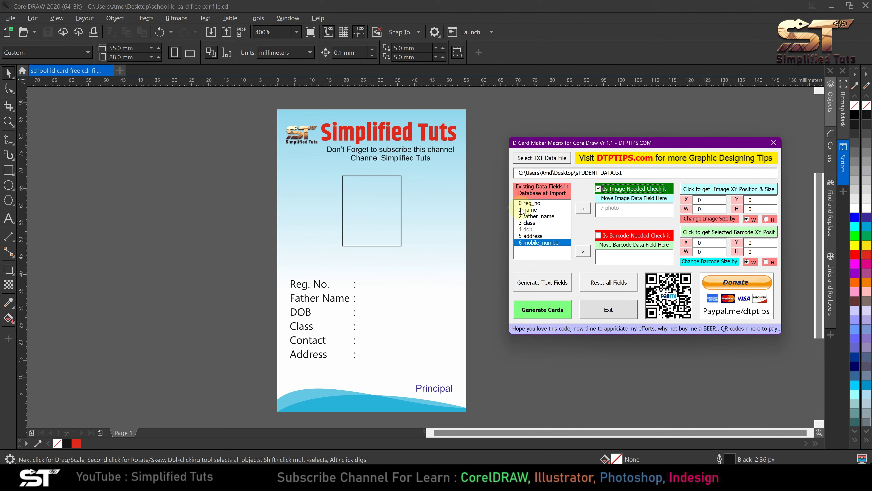
click(383, 202)
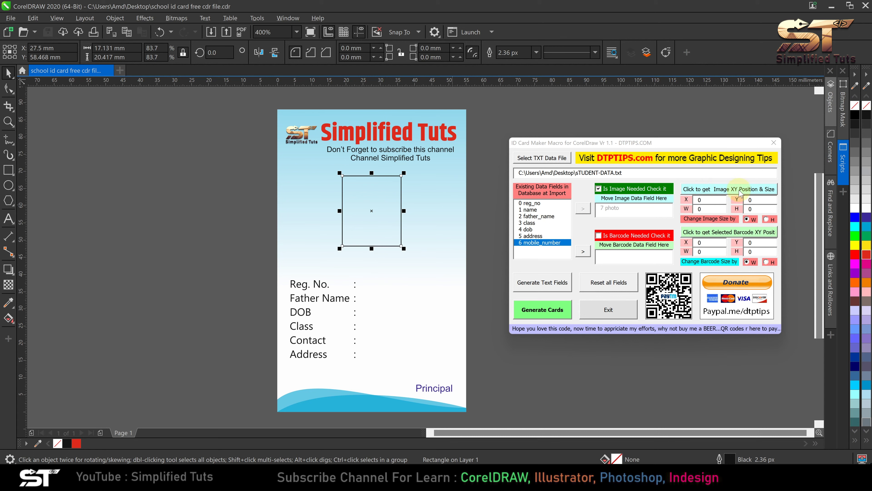
click(753, 191)
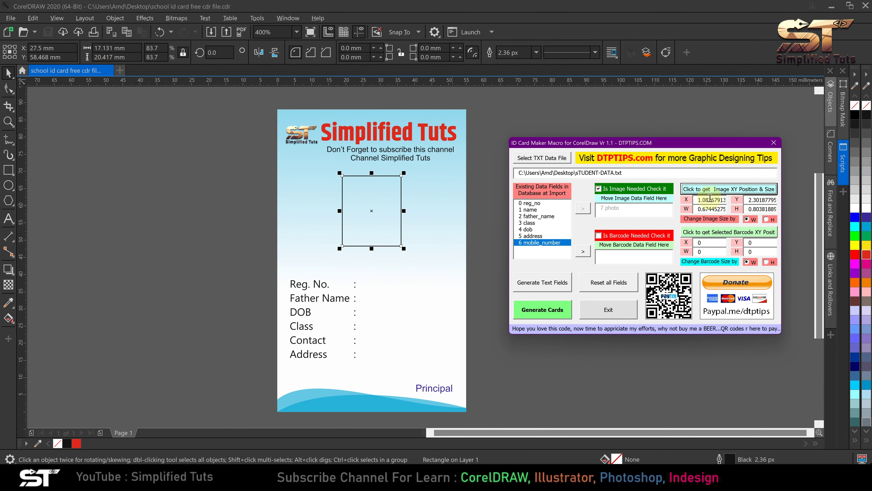